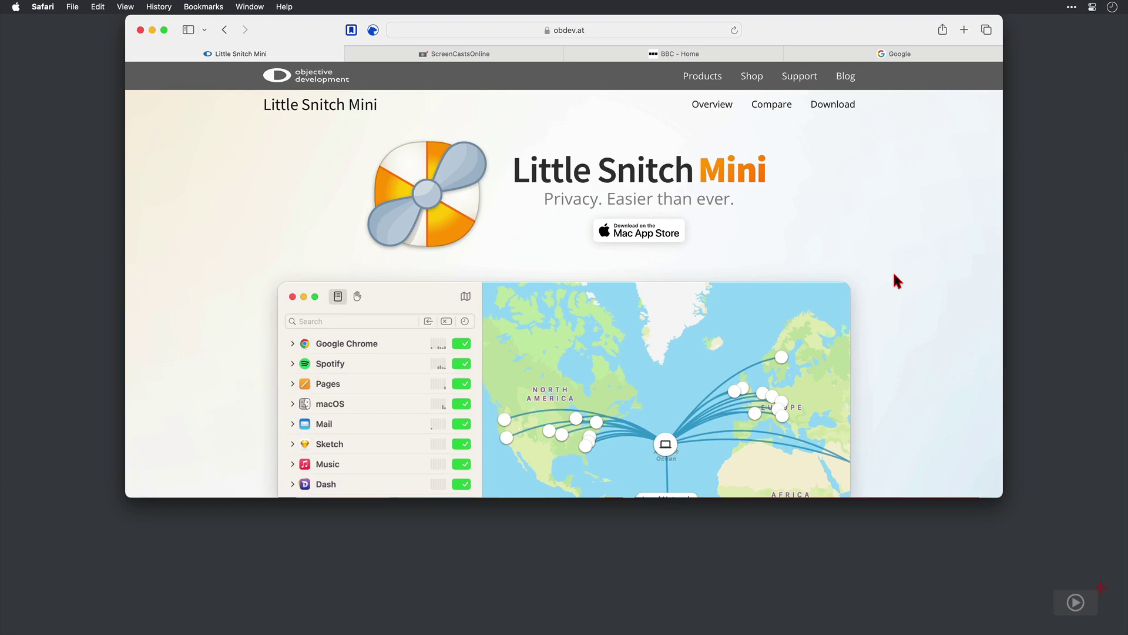
Step: Launch the installed Little Snitch Mini from its Mac App Store page and close the App Store window
{"action": "left_click", "coordinate": [818, 104]}
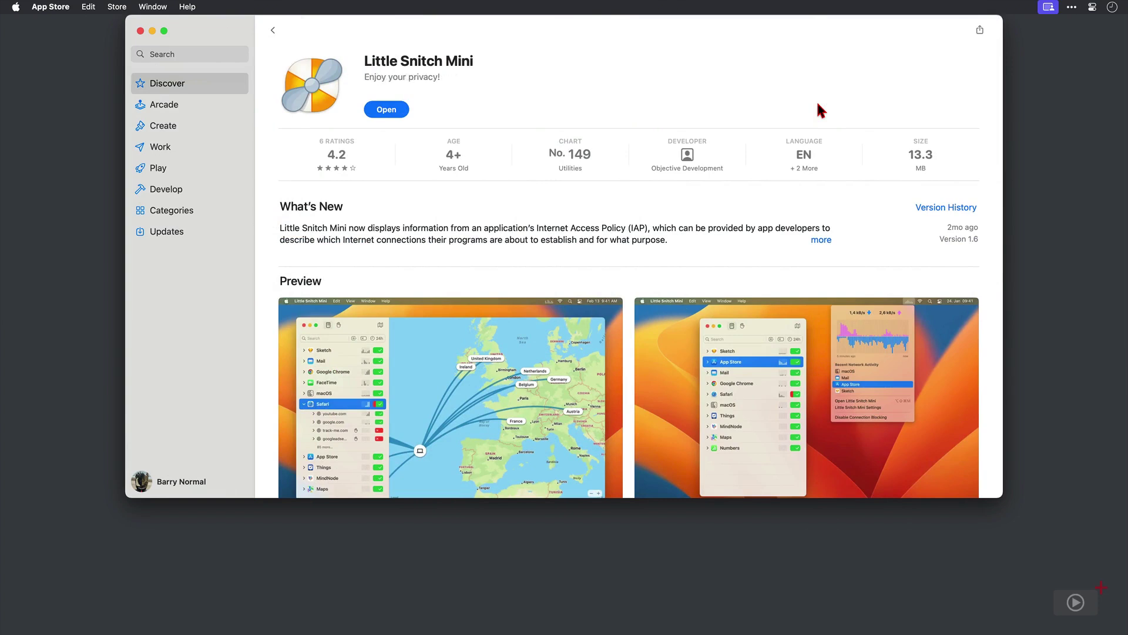
{"action": "left_click", "coordinate": [395, 114]}
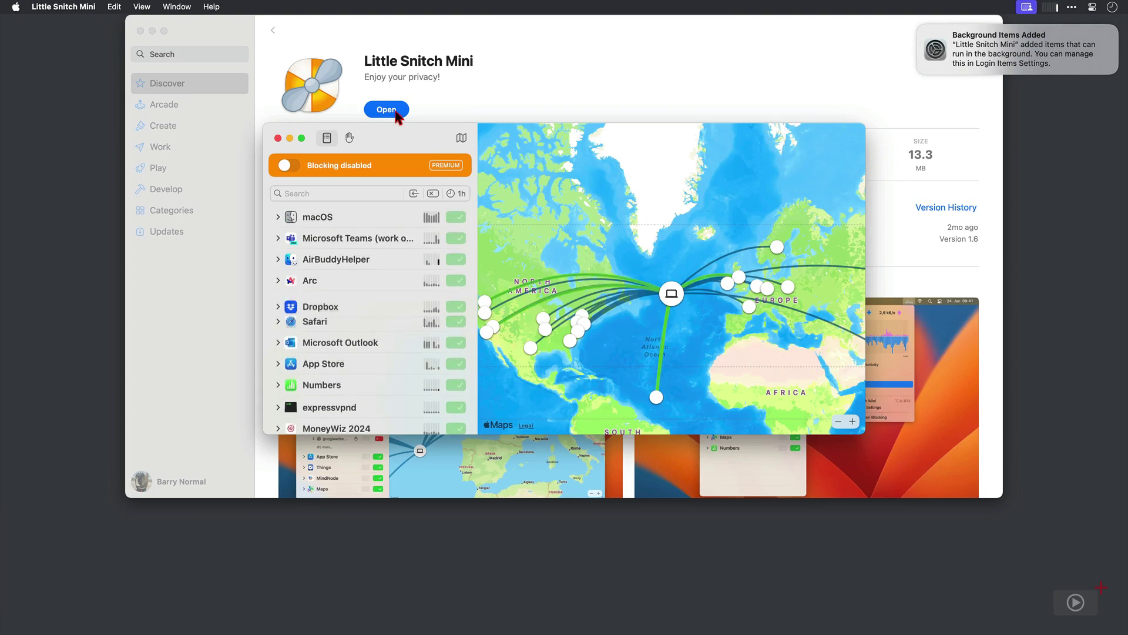
{"action": "left_click", "coordinate": [141, 31]}
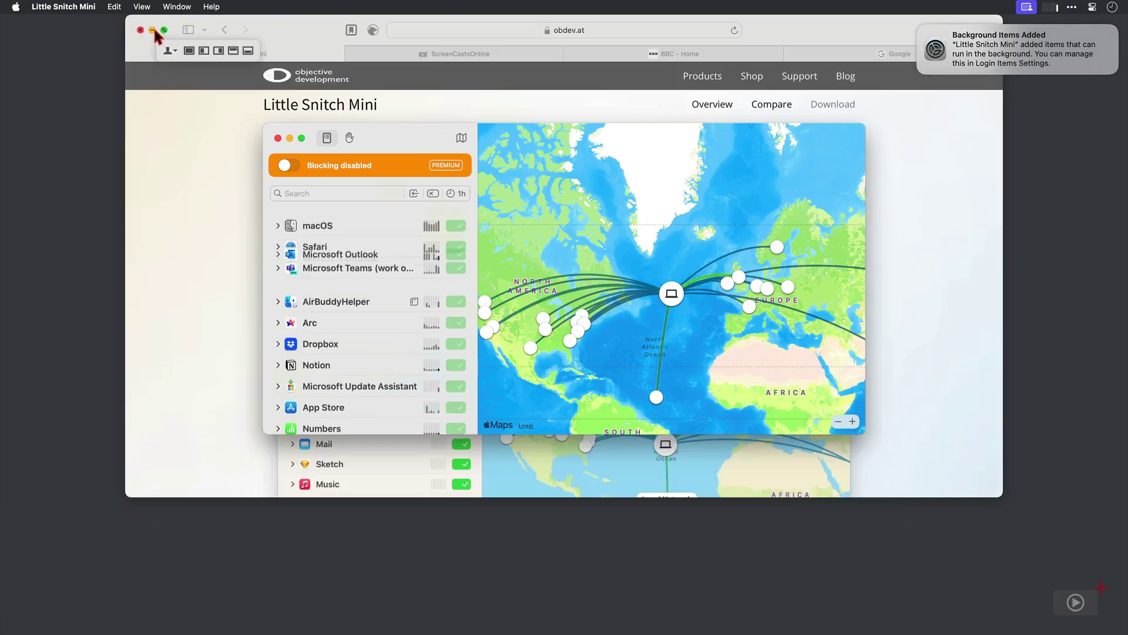
Step: Minimize Safari and dismiss the Background Items Added notification
{"action": "left_click", "coordinate": [153, 30]}
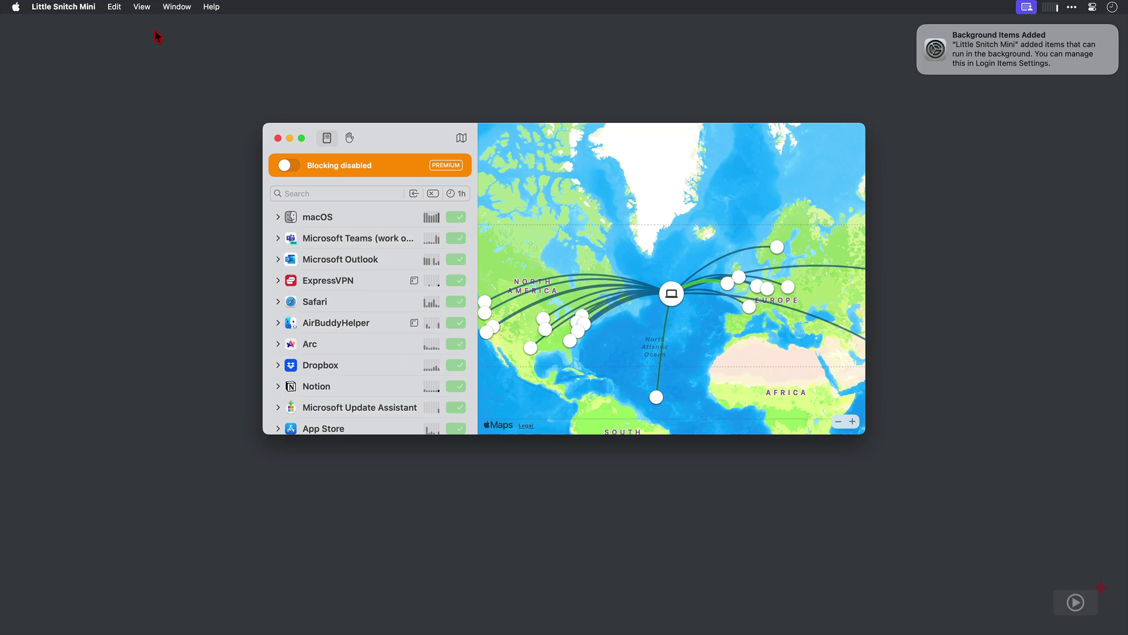
{"action": "mouse_move", "coordinate": [920, 54]}
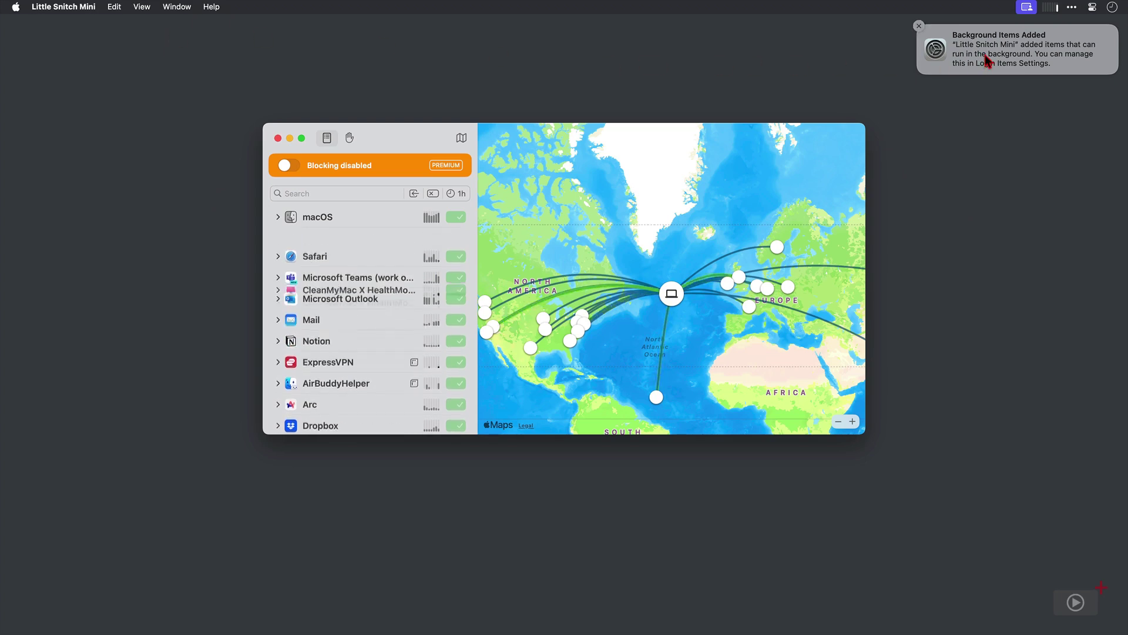
{"action": "left_click", "coordinate": [919, 27]}
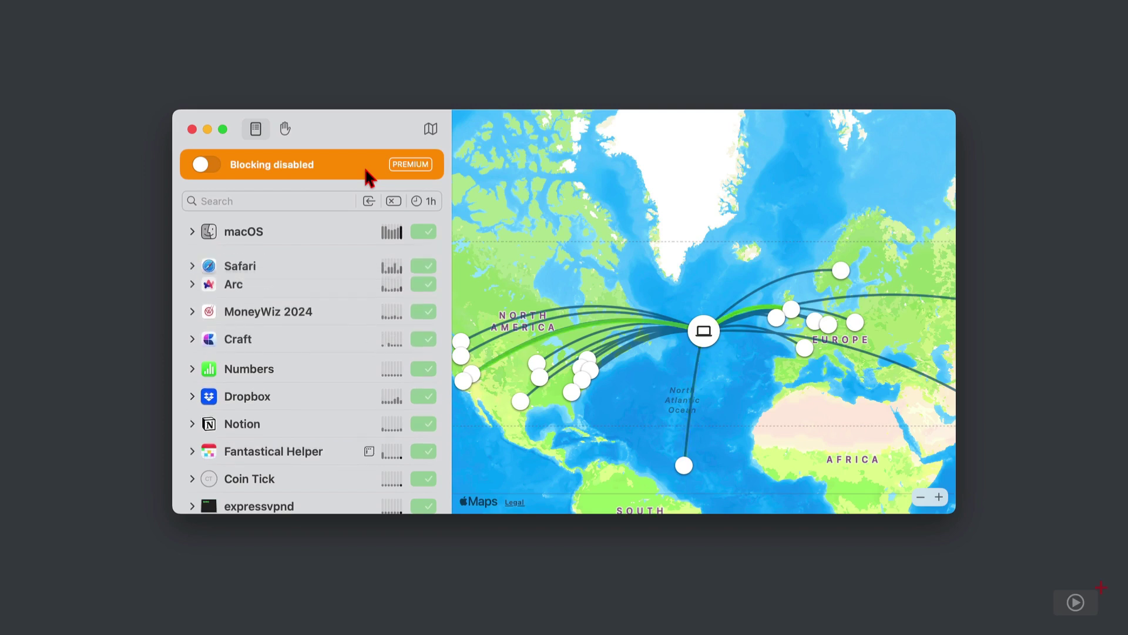
Step: Map the connections of macOS, Microsoft Teams and CleanMyMac in turn
{"action": "left_click", "coordinate": [238, 238]}
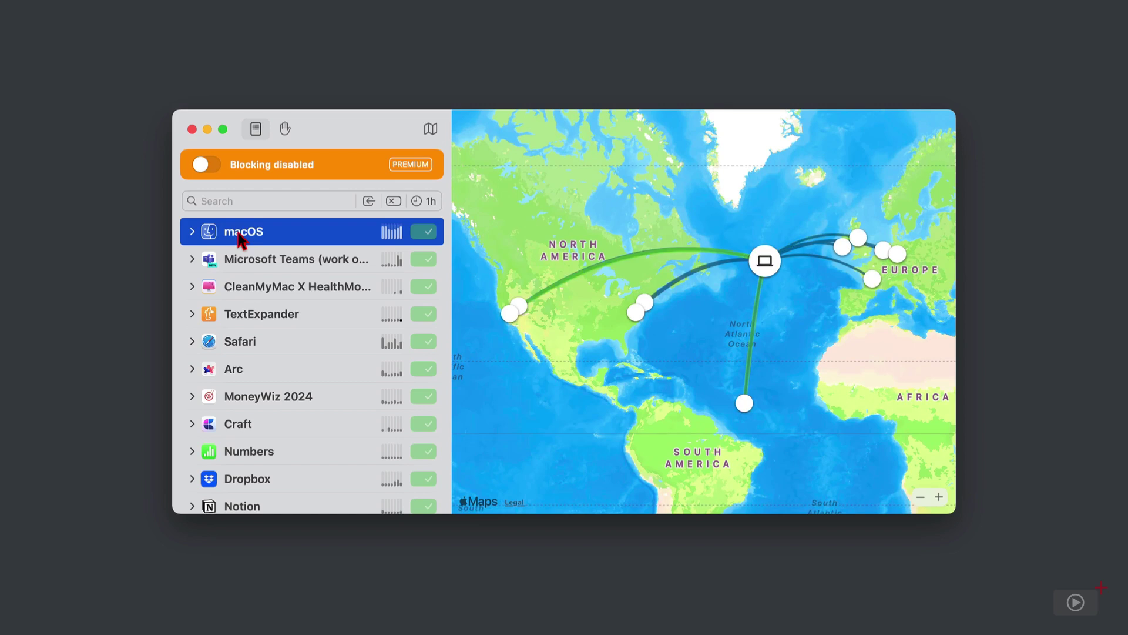
{"action": "left_click", "coordinate": [249, 256]}
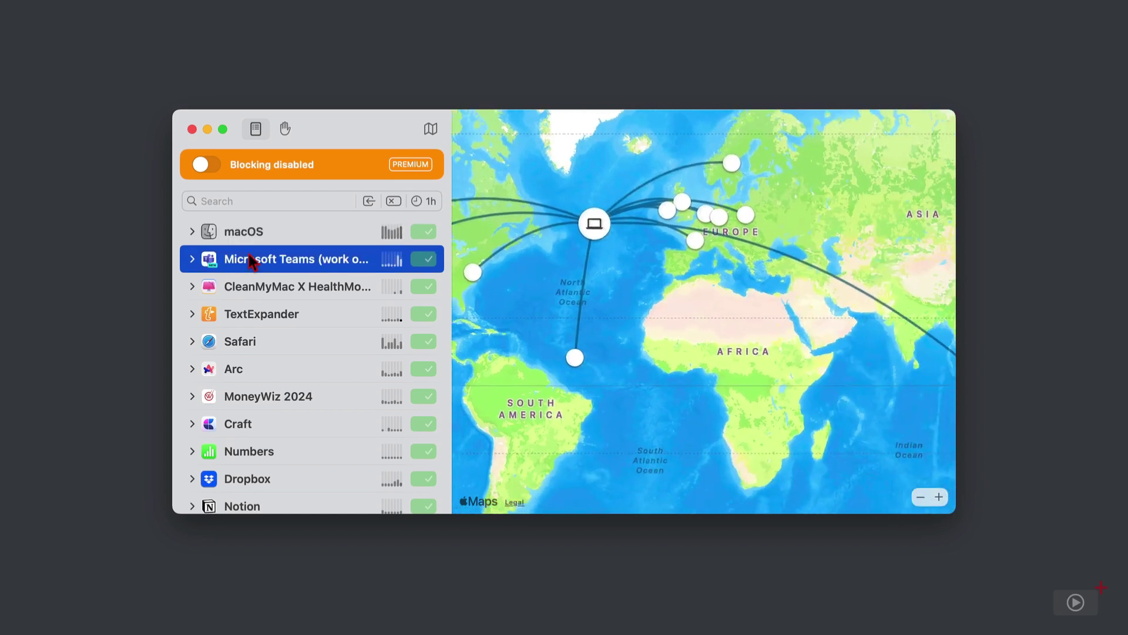
{"action": "left_click", "coordinate": [254, 292]}
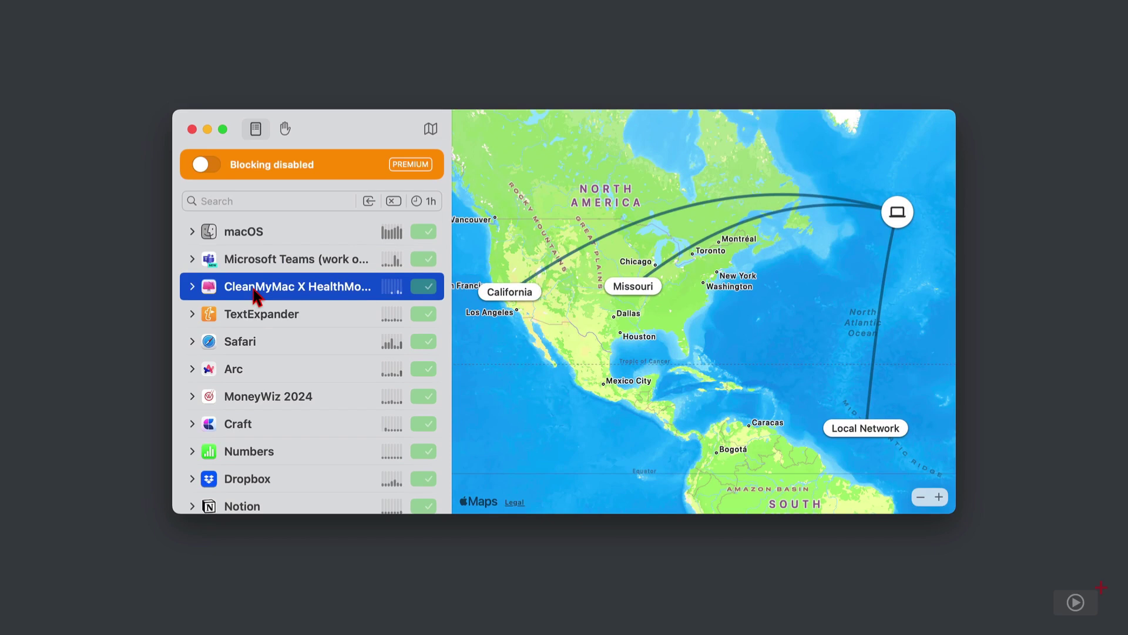
Step: Expand TextExpander, map textexpander.com and sentry.io, and select the individual sentry.io server
{"action": "left_click", "coordinate": [191, 314]}
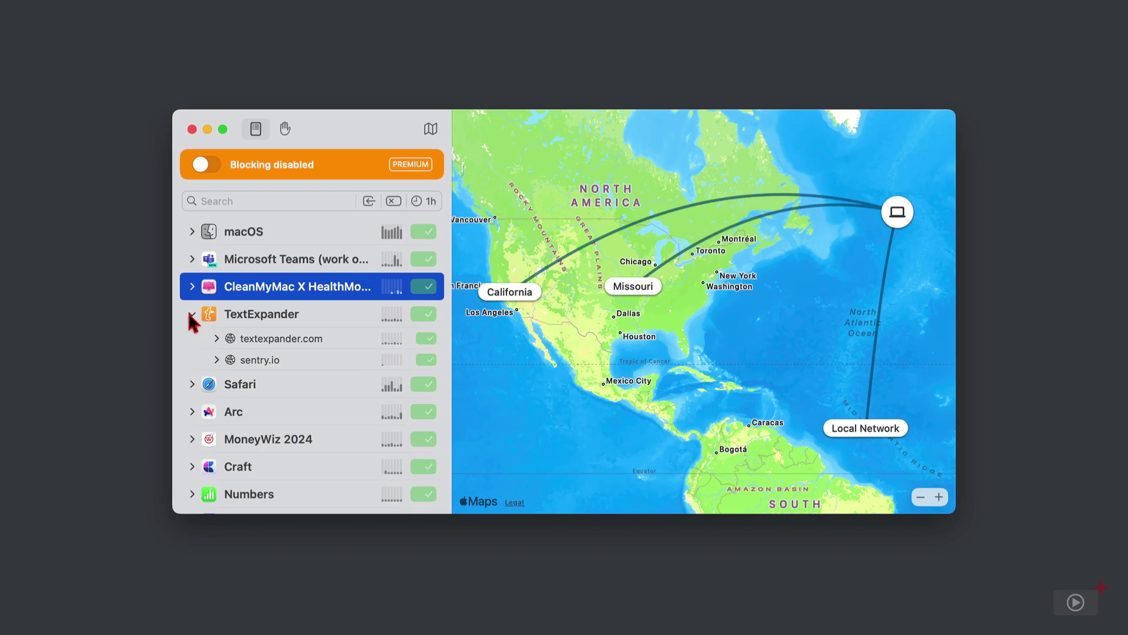
{"action": "left_click", "coordinate": [309, 339]}
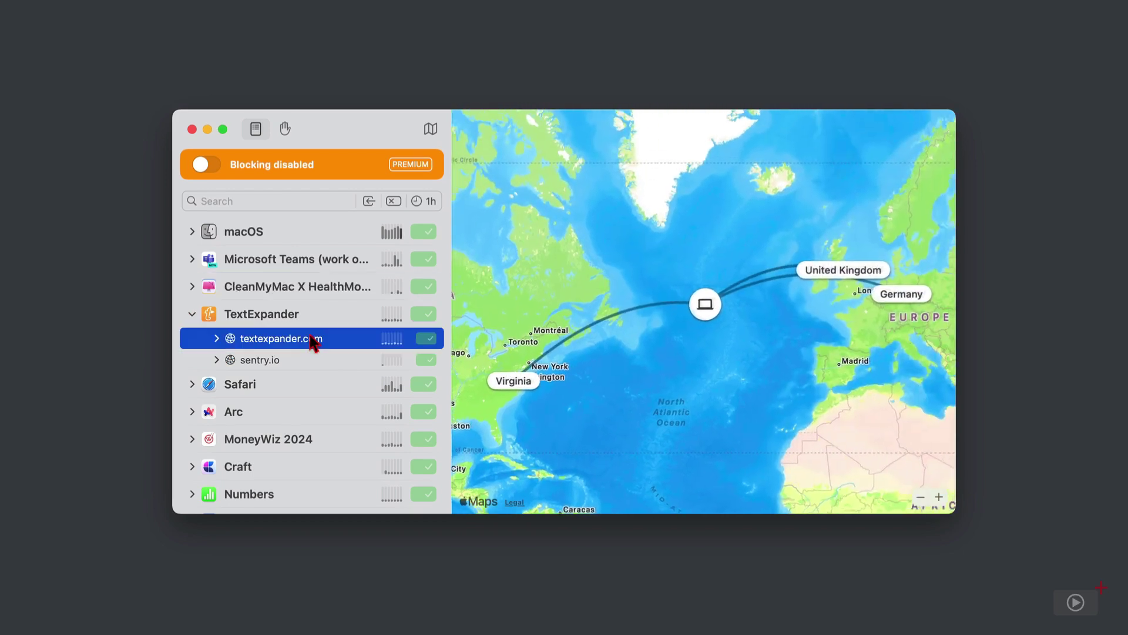
{"action": "left_click", "coordinate": [303, 359]}
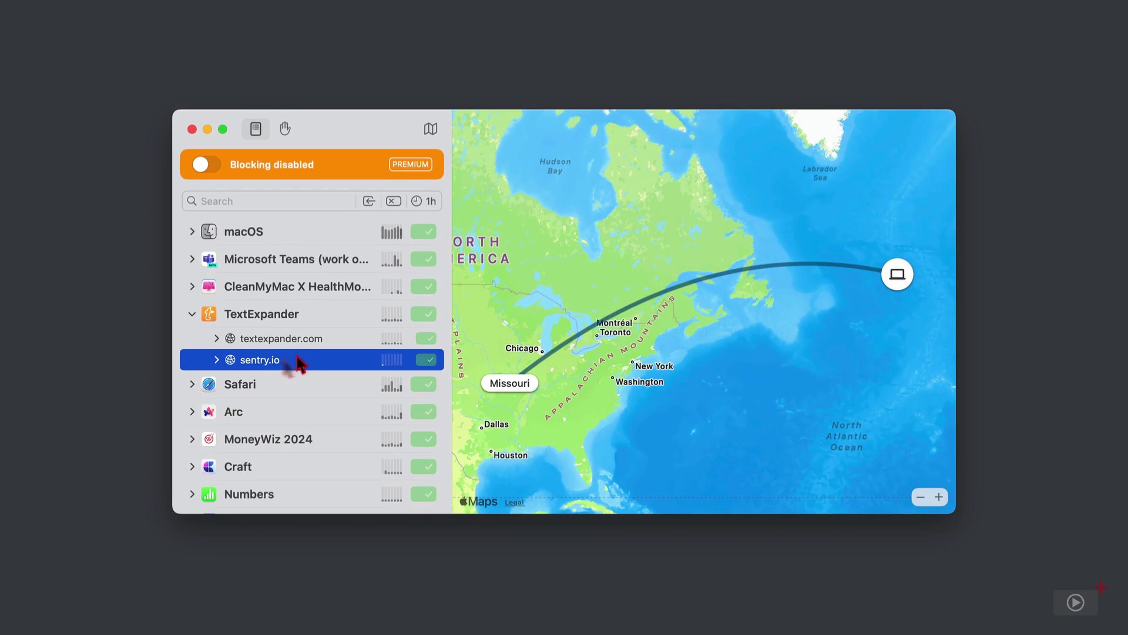
{"action": "left_click", "coordinate": [216, 360]}
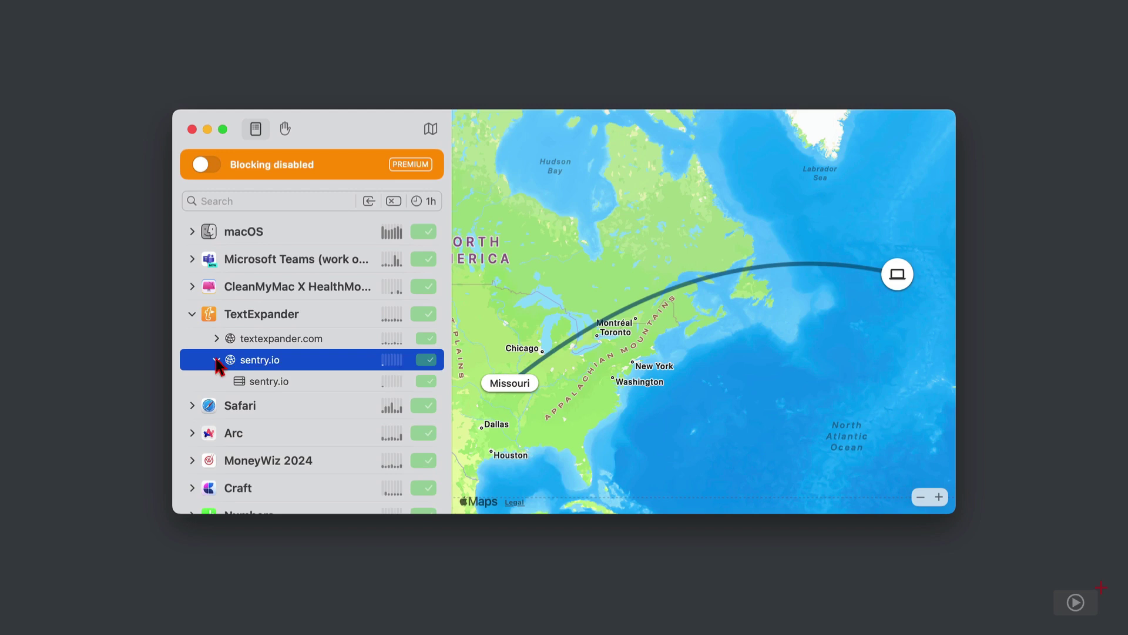
{"action": "left_click", "coordinate": [258, 381]}
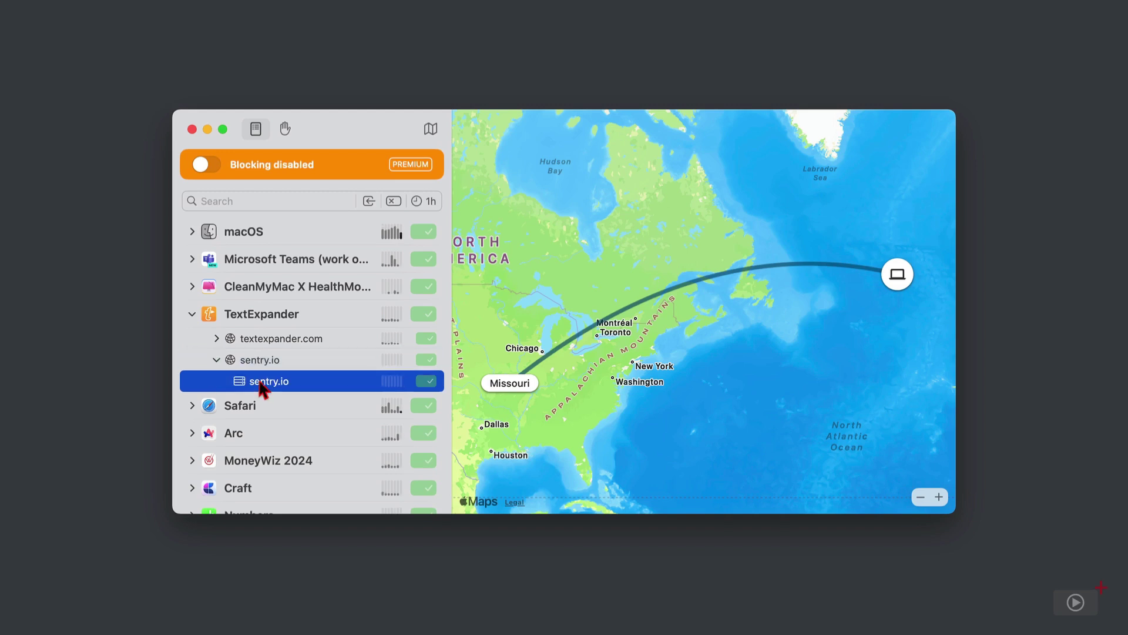
Step: Expand Safari's domains, reveal the remaining 24 entries and scroll through the full list
{"action": "left_click", "coordinate": [192, 406]}
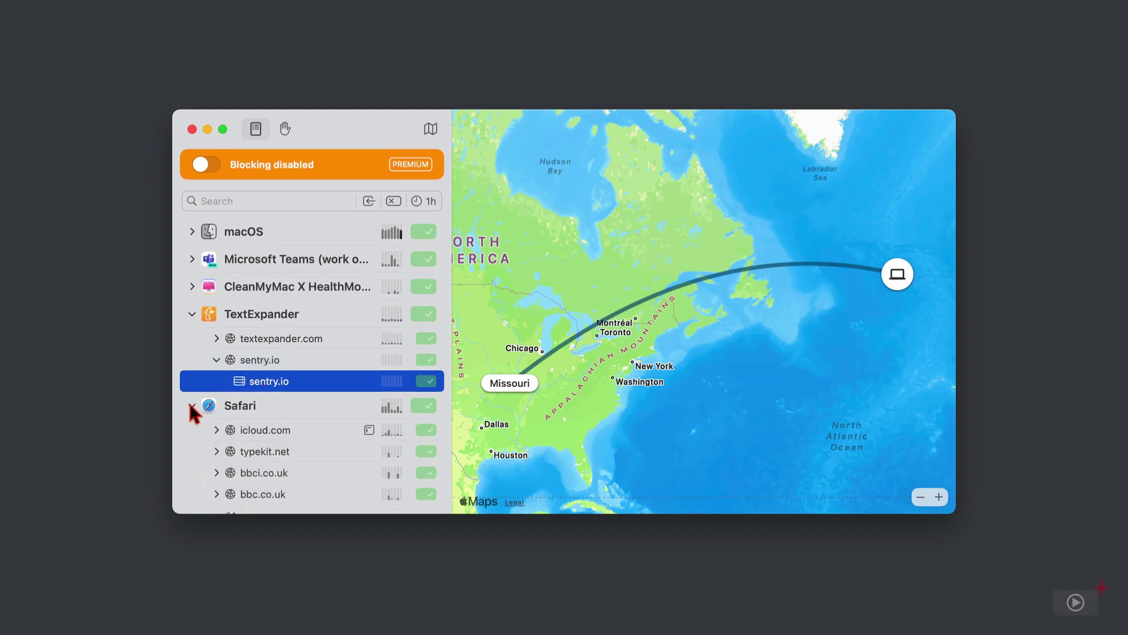
{"action": "scroll", "coordinate": [192, 411], "scroll_direction": "down", "scroll_amount": 5}
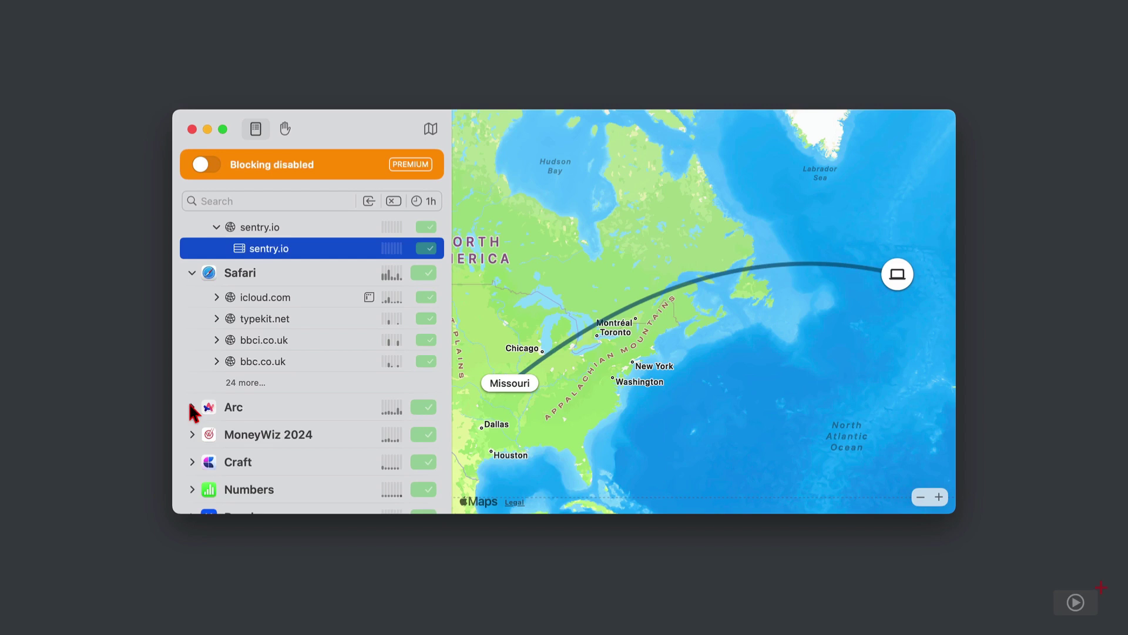
{"action": "left_click", "coordinate": [248, 383]}
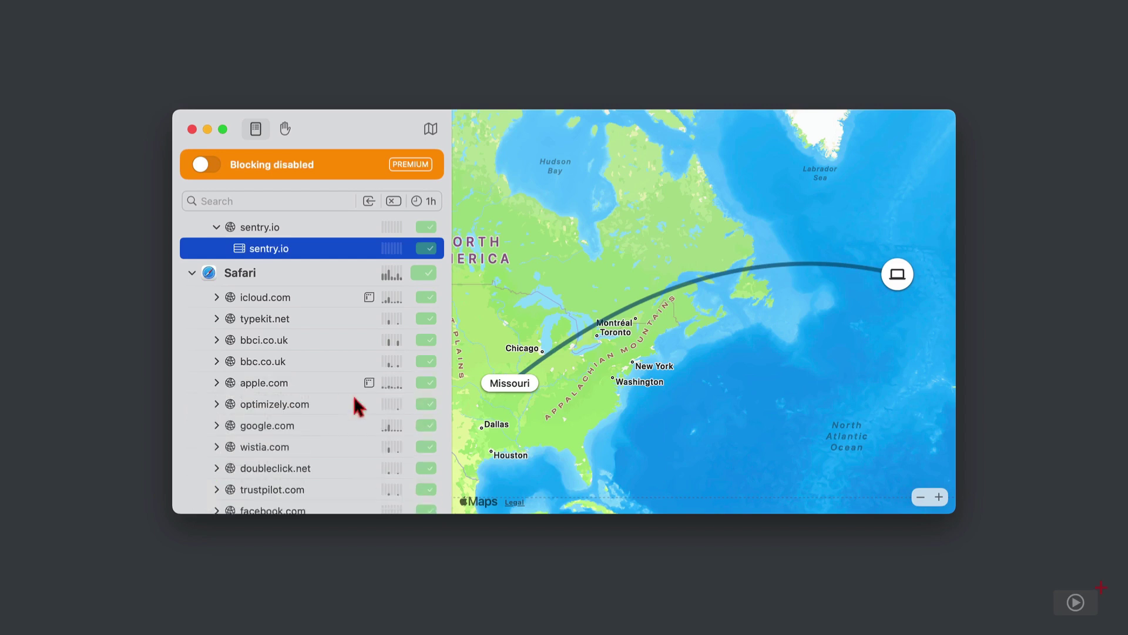
{"action": "scroll", "coordinate": [354, 395], "scroll_direction": "down", "scroll_amount": 2}
{"action": "scroll", "coordinate": [355, 402], "scroll_direction": "down", "scroll_amount": 1}
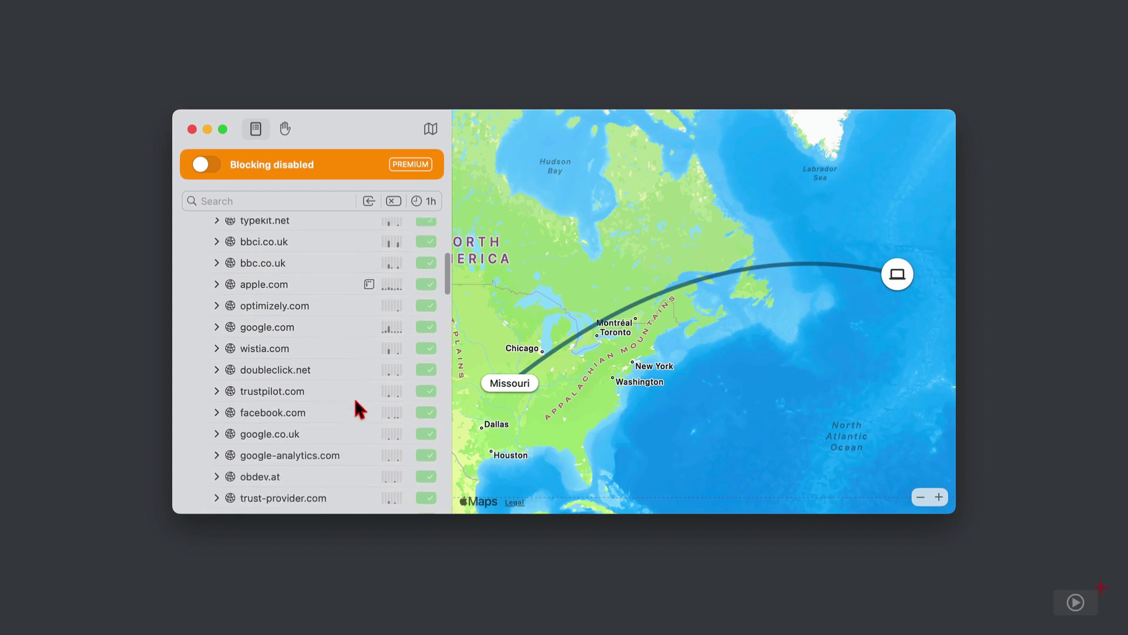
{"action": "scroll", "coordinate": [354, 401], "scroll_direction": "down", "scroll_amount": 4}
{"action": "scroll", "coordinate": [355, 402], "scroll_direction": "down", "scroll_amount": 3}
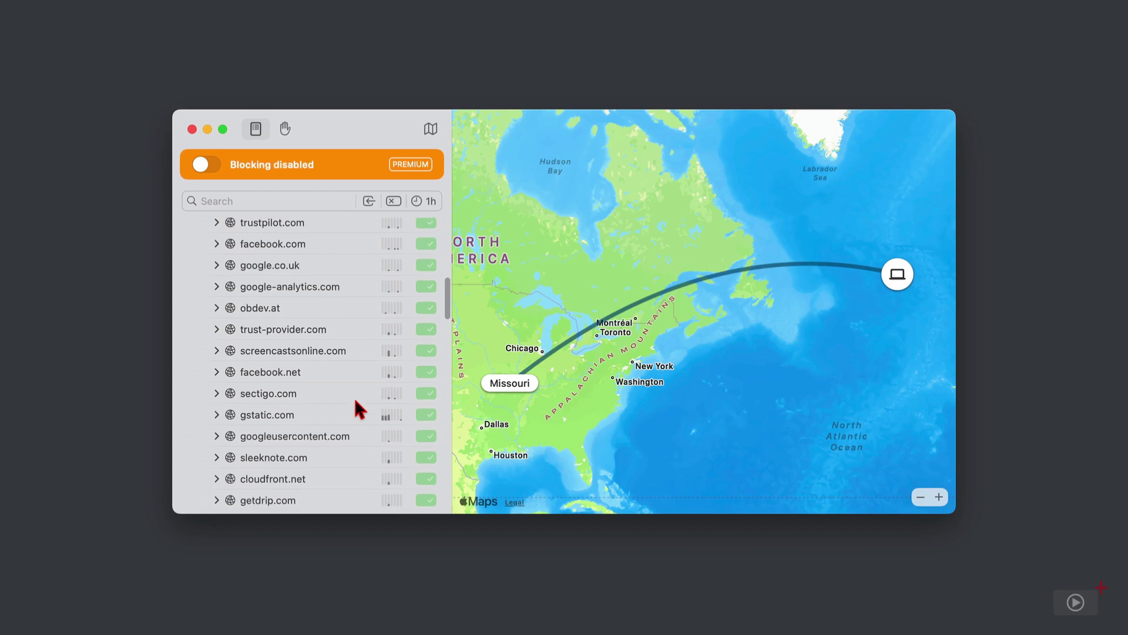
{"action": "scroll", "coordinate": [360, 408], "scroll_direction": "down", "scroll_amount": 5}
{"action": "scroll", "coordinate": [356, 402], "scroll_direction": "down", "scroll_amount": 5}
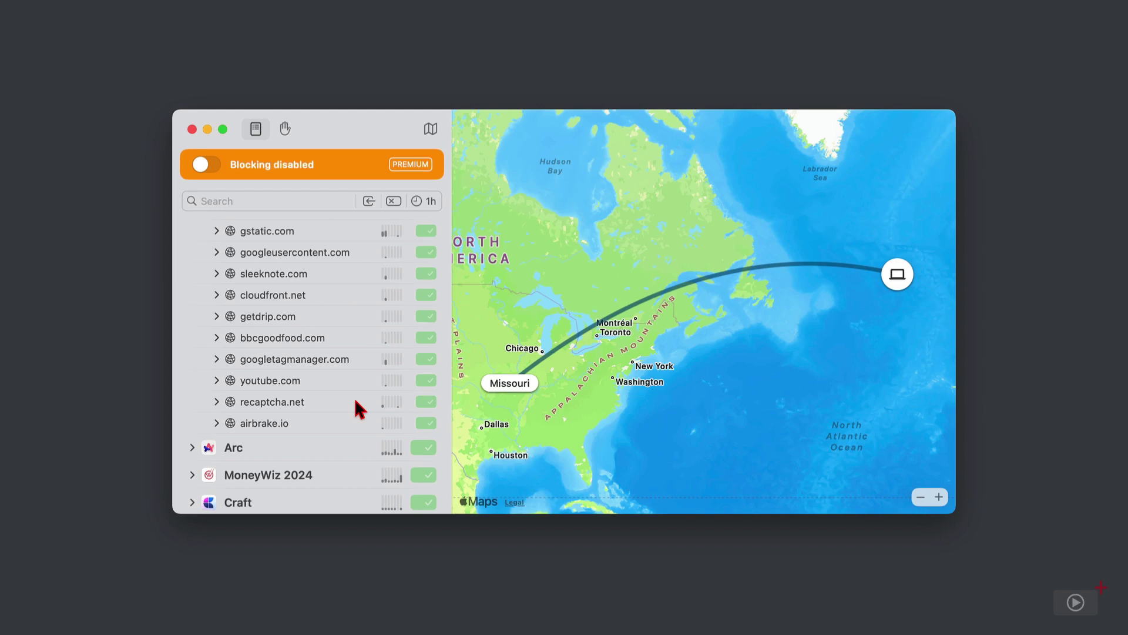
{"action": "scroll", "coordinate": [355, 408], "scroll_direction": "down", "scroll_amount": 10}
Step: Collapse Safari's domain list and scroll down the app list to Dropbox
{"action": "left_click", "coordinate": [191, 301]}
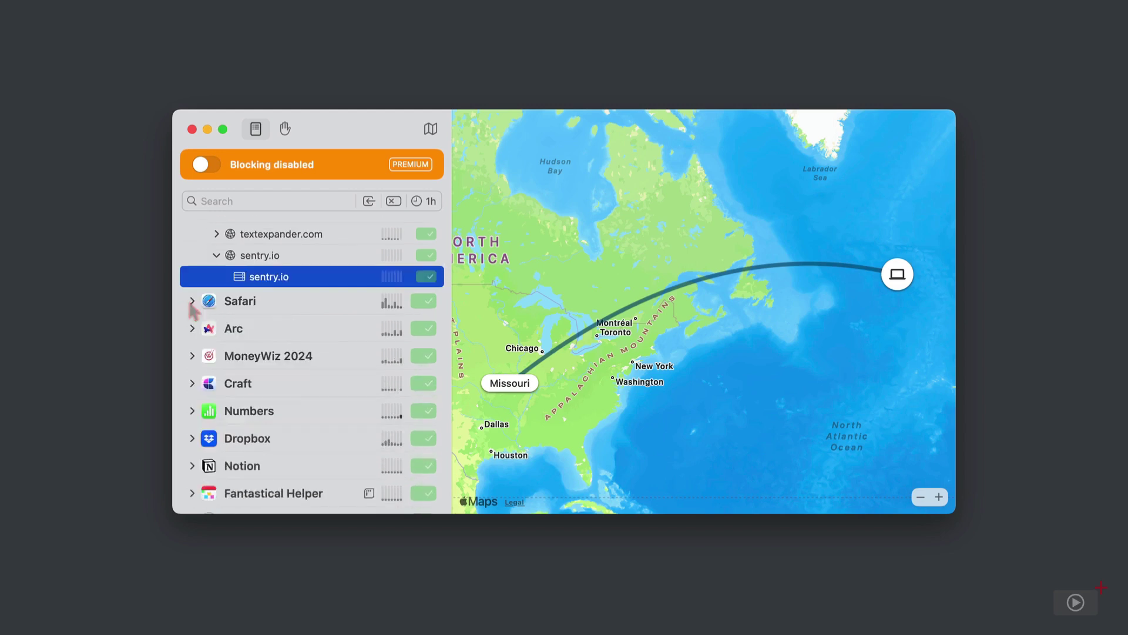
{"action": "scroll", "coordinate": [292, 382], "scroll_direction": "down", "scroll_amount": 6}
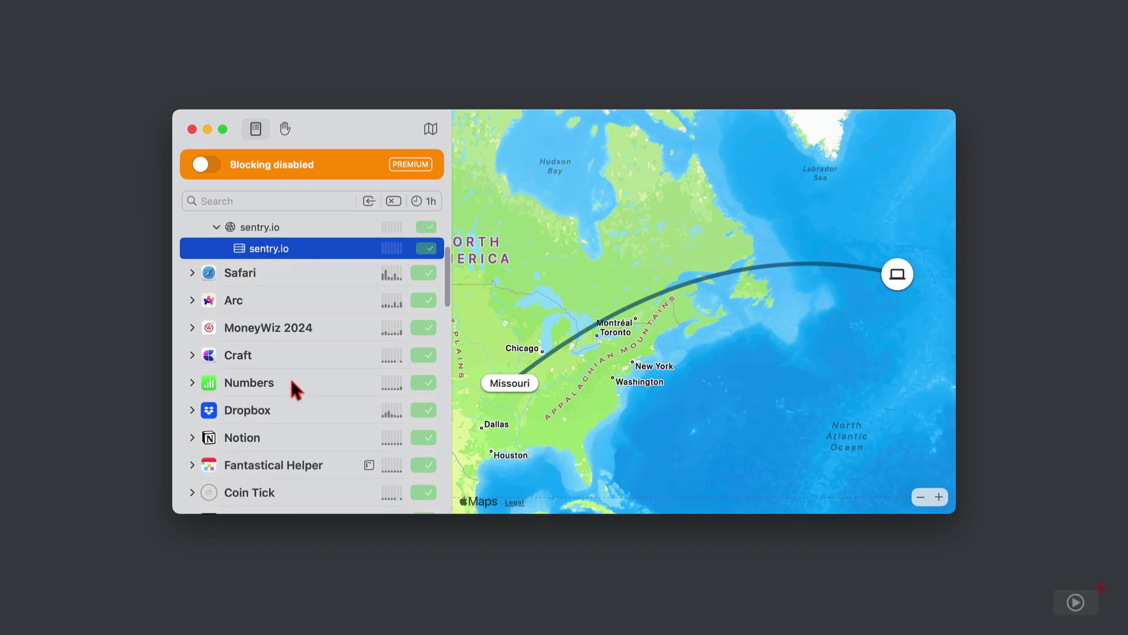
Step: View Dropbox's traffic graph by Minute, Day, Week, Month and Year, return to Hour, then close it
{"action": "left_click", "coordinate": [395, 281]}
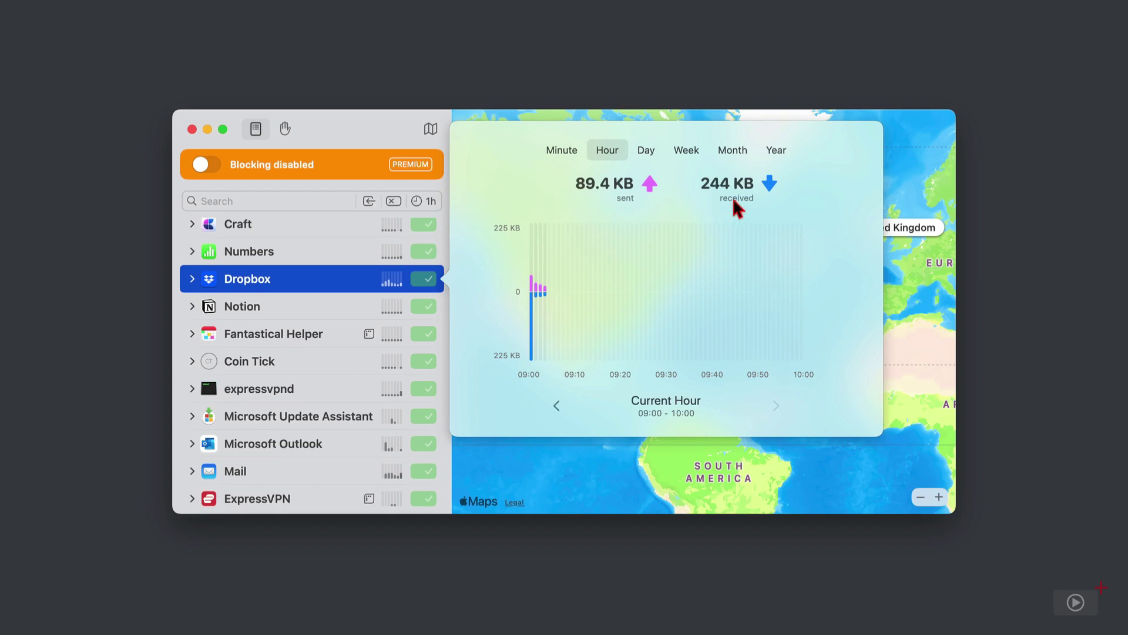
{"action": "left_click", "coordinate": [564, 154]}
{"action": "left_click", "coordinate": [643, 152]}
{"action": "left_click", "coordinate": [686, 150]}
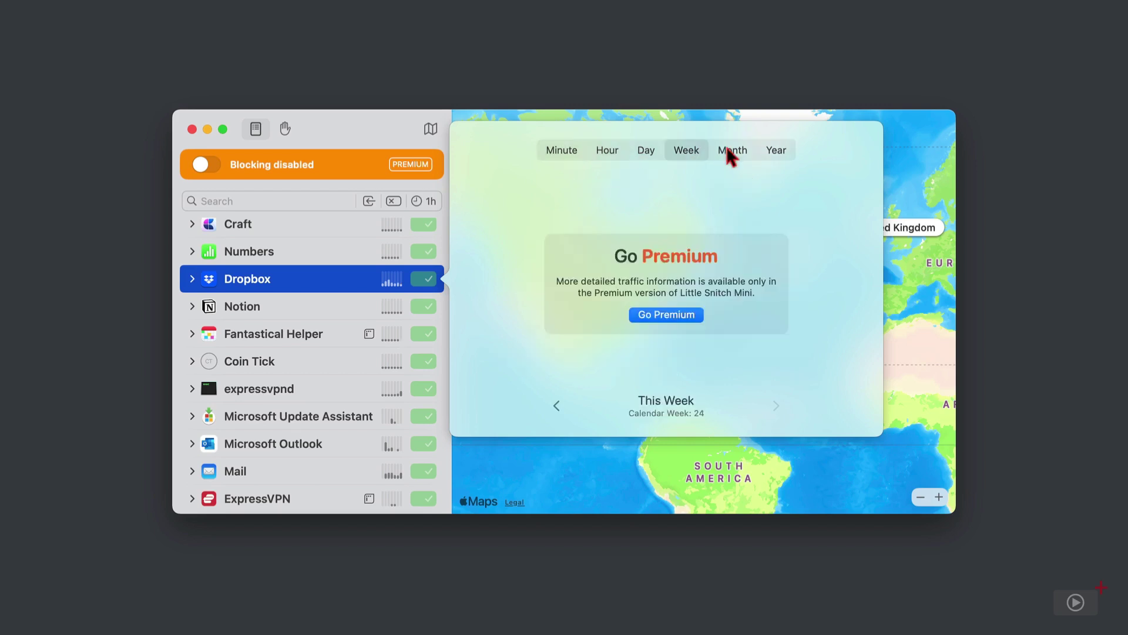
{"action": "left_click", "coordinate": [732, 150]}
{"action": "left_click", "coordinate": [776, 152]}
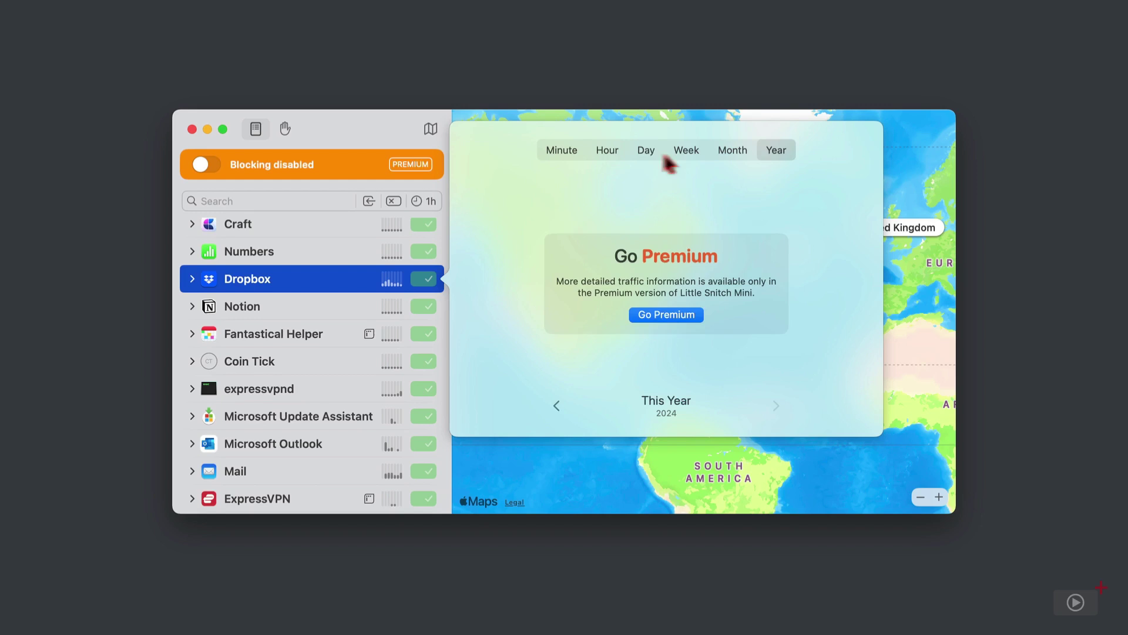
{"action": "left_click", "coordinate": [610, 149]}
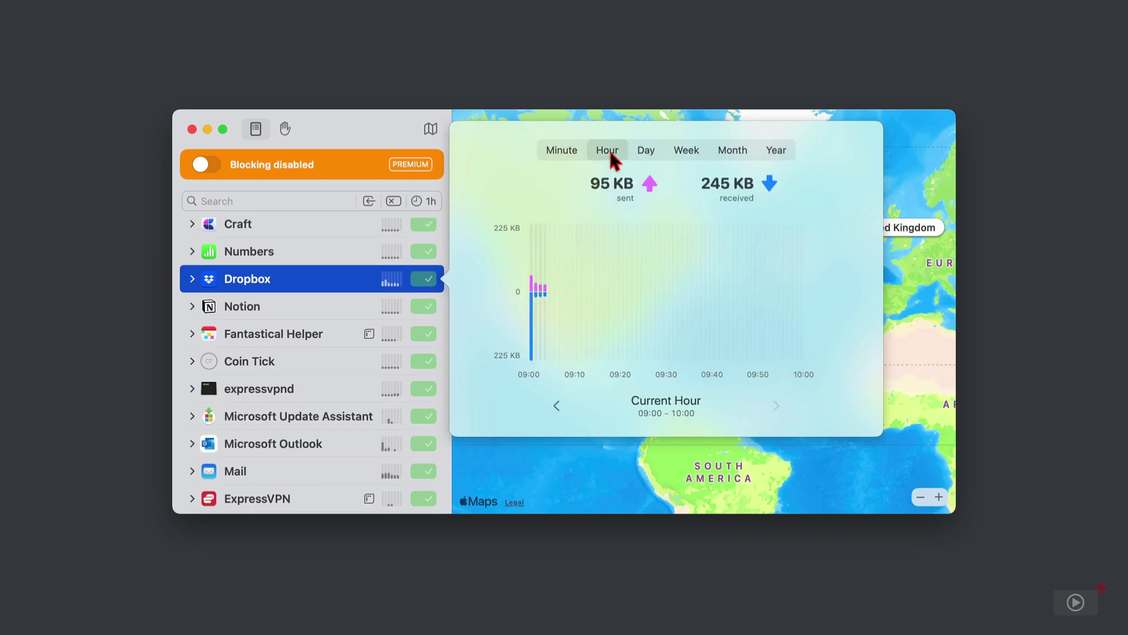
{"action": "left_click", "coordinate": [391, 291]}
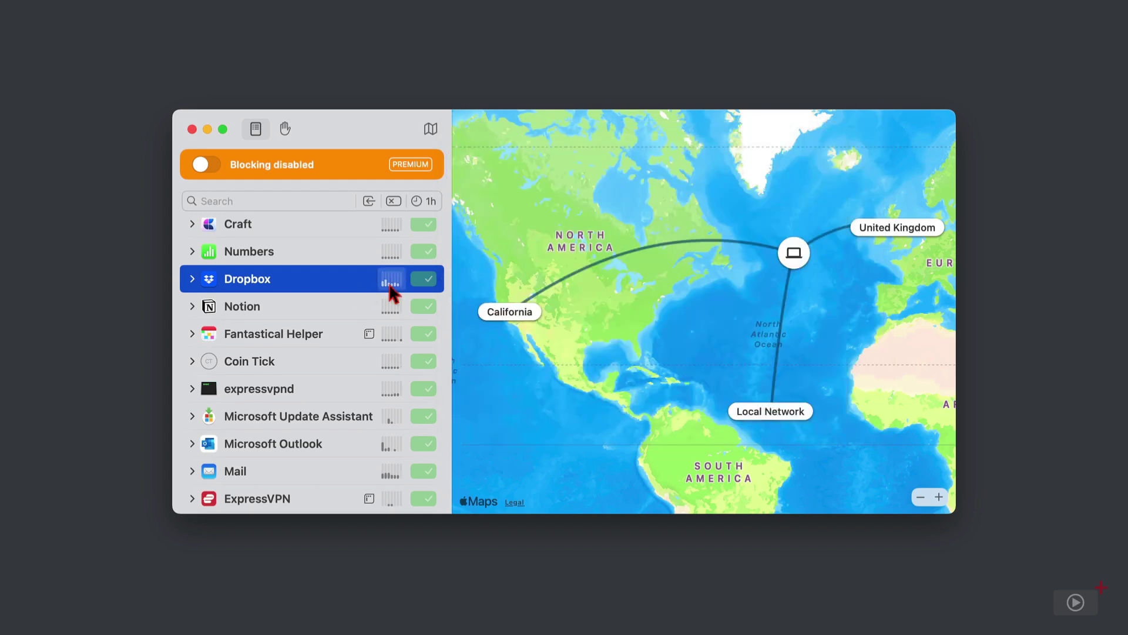
{"action": "left_click", "coordinate": [430, 200]}
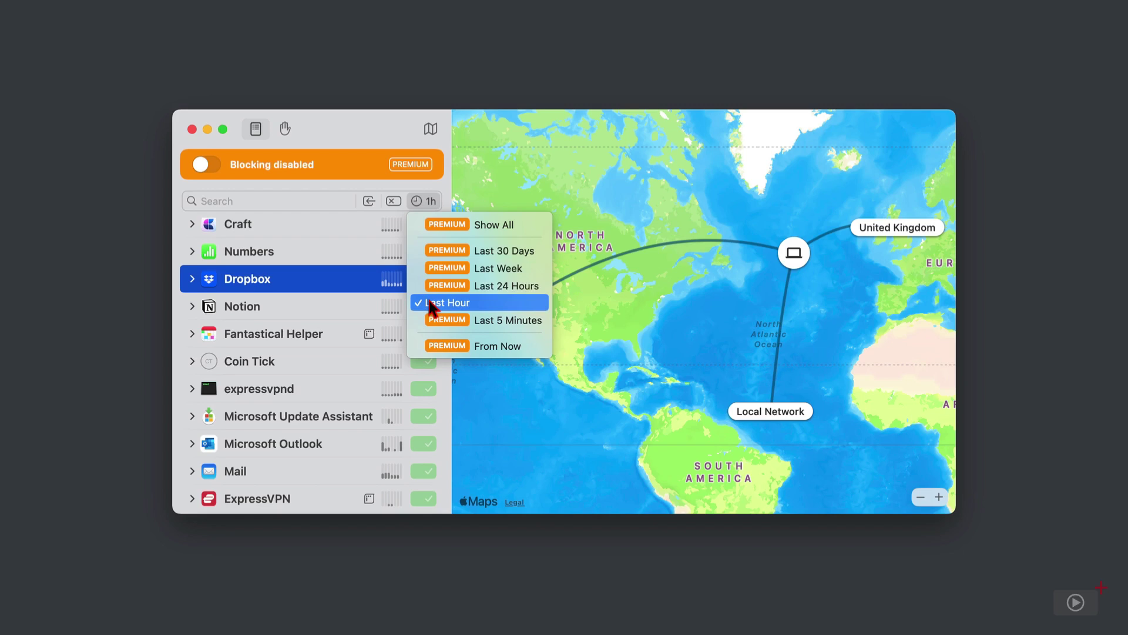
{"action": "left_click", "coordinate": [368, 135]}
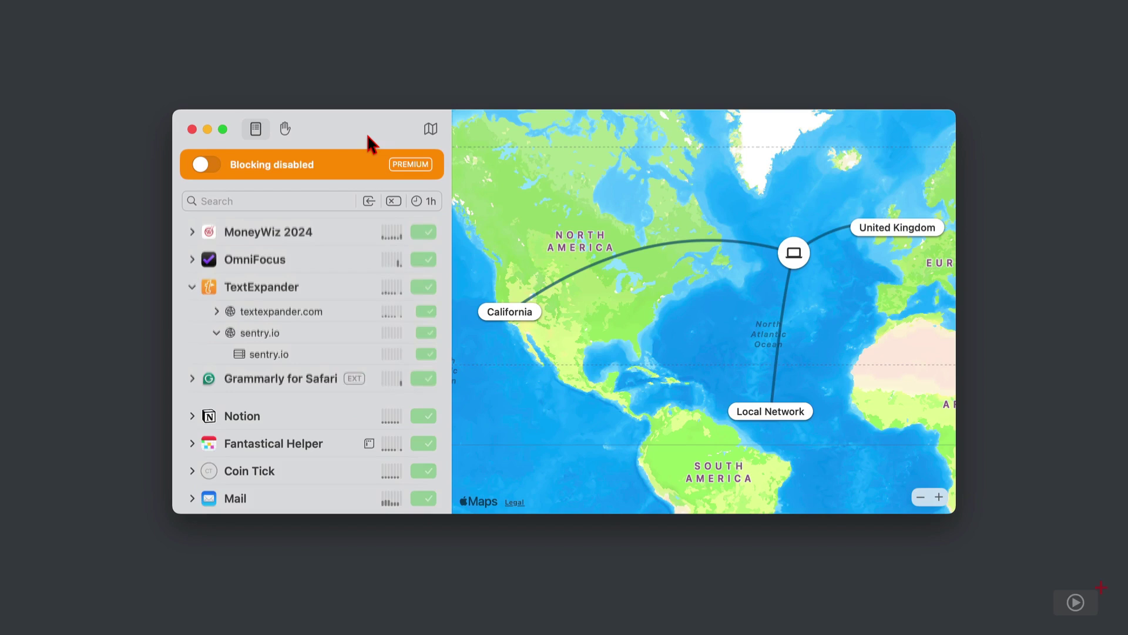
Step: Open the subscription plans via the PREMIUM badge's Go Premium popover
{"action": "left_click", "coordinate": [411, 165]}
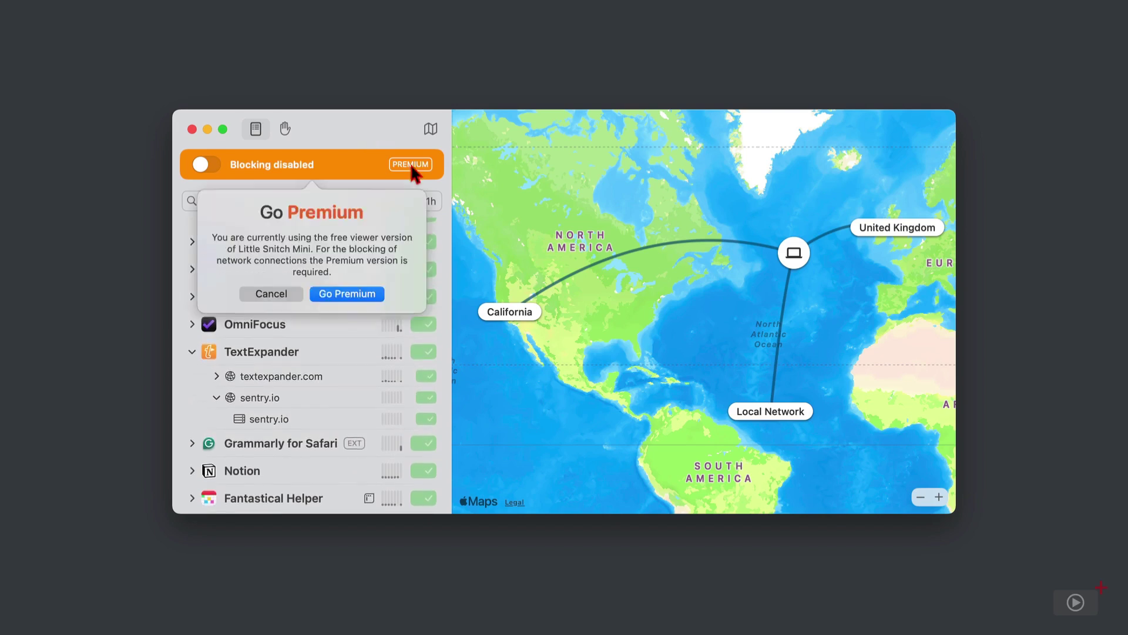
{"action": "left_click", "coordinate": [365, 292]}
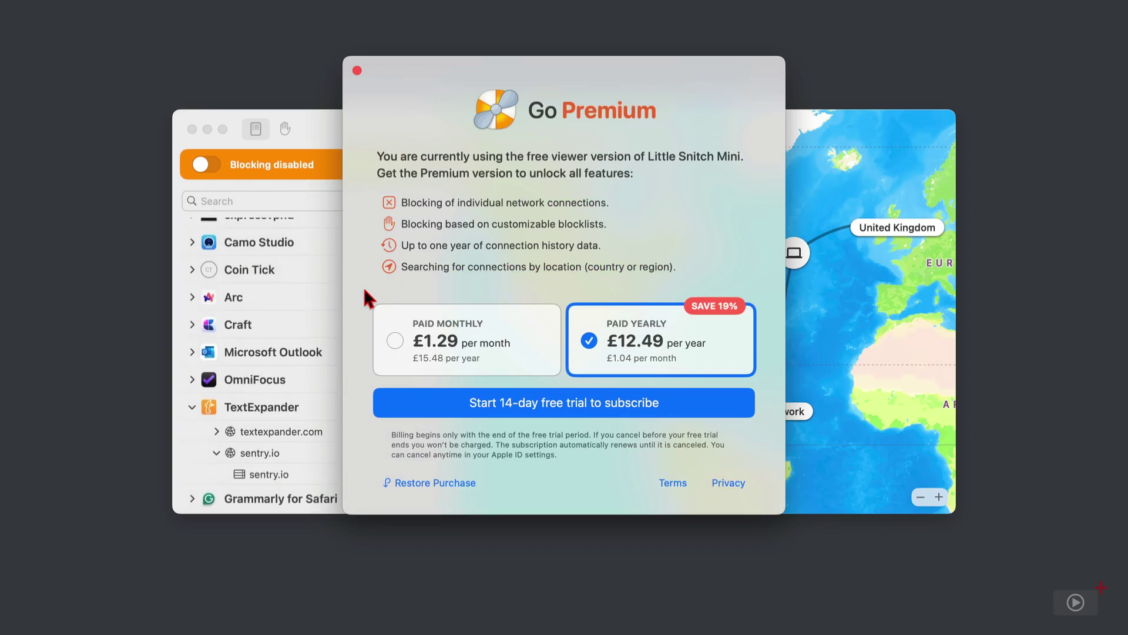